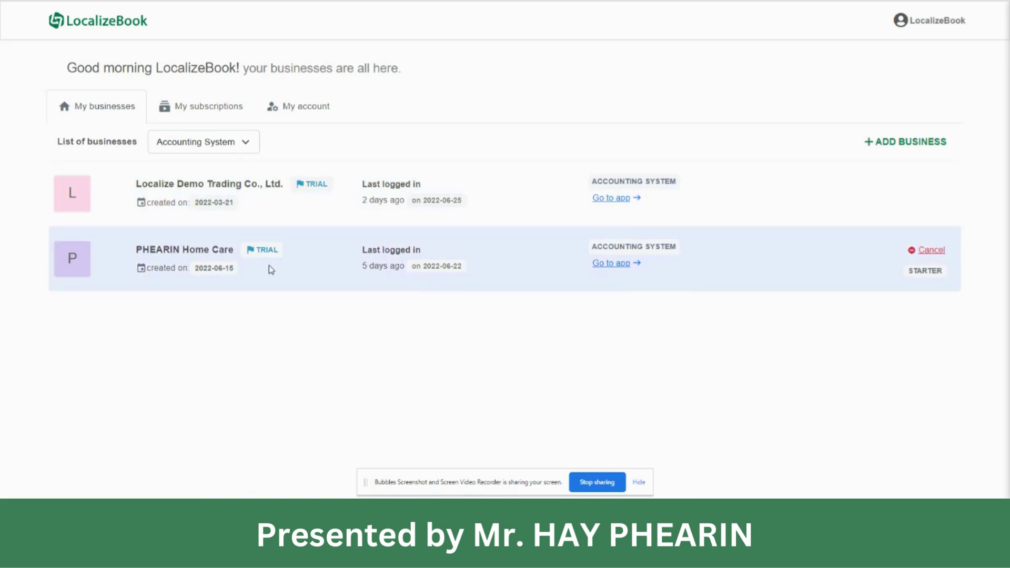
Step: Switch from the businesses list to My subscriptions to see PHEARIN Home Care's STARTER trial
click(196, 106)
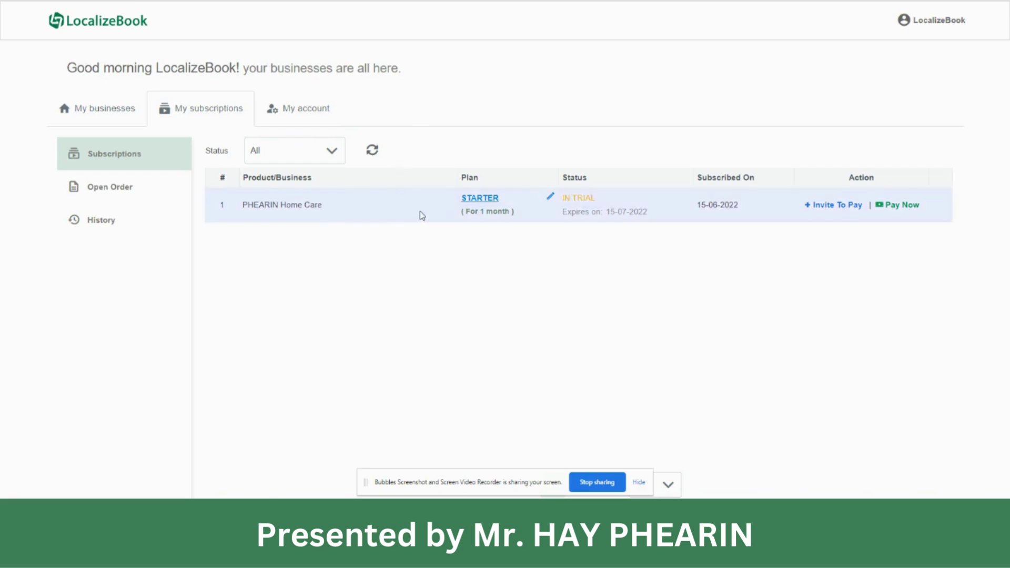
Step: Choose Invite To Pay on the PHEARIN Home Care STARTER subscription row
click(840, 210)
Step: Dismiss the Invite To Pay dialog with Cancel, leaving the invitee e-mail empty
click(370, 127)
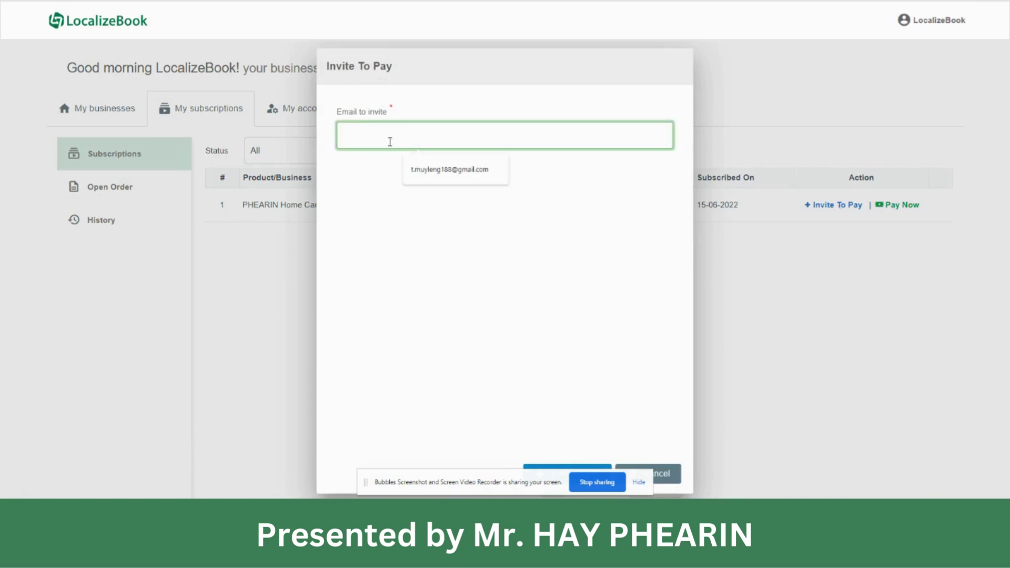
click(370, 162)
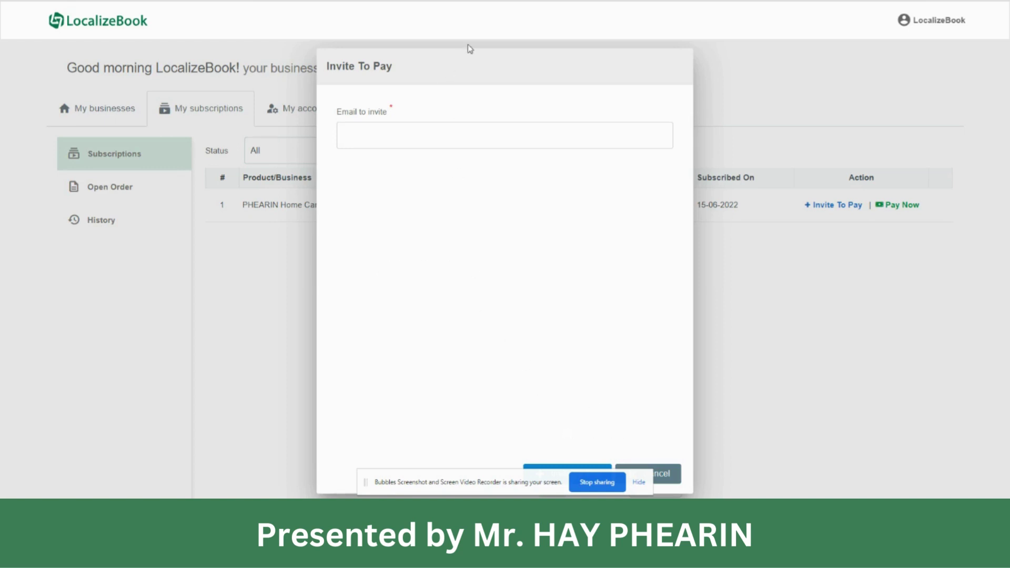
click(638, 482)
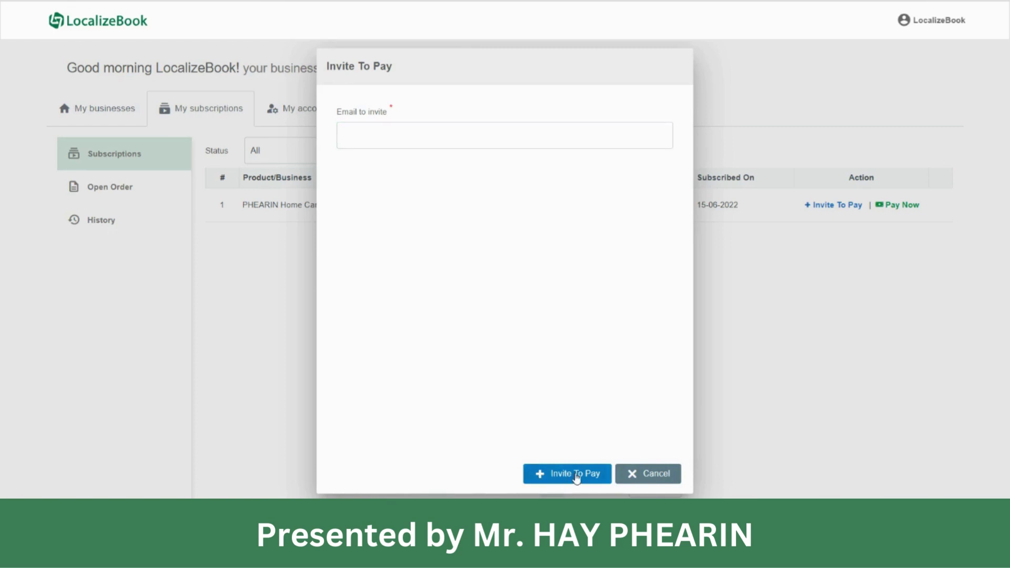
click(670, 475)
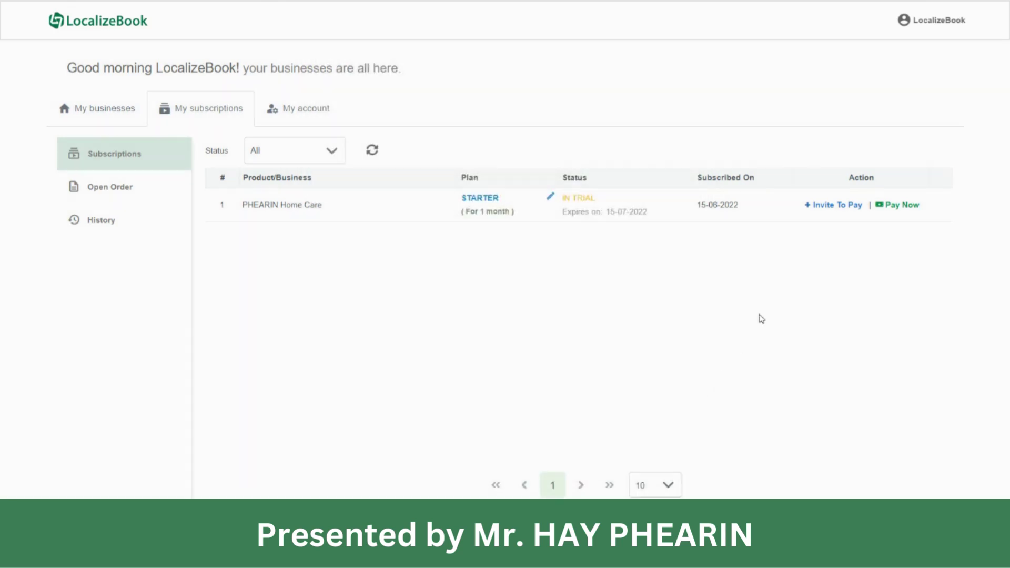
Step: Start paying for PHEARIN Home Care's plan and step through the empty billing fields
click(908, 205)
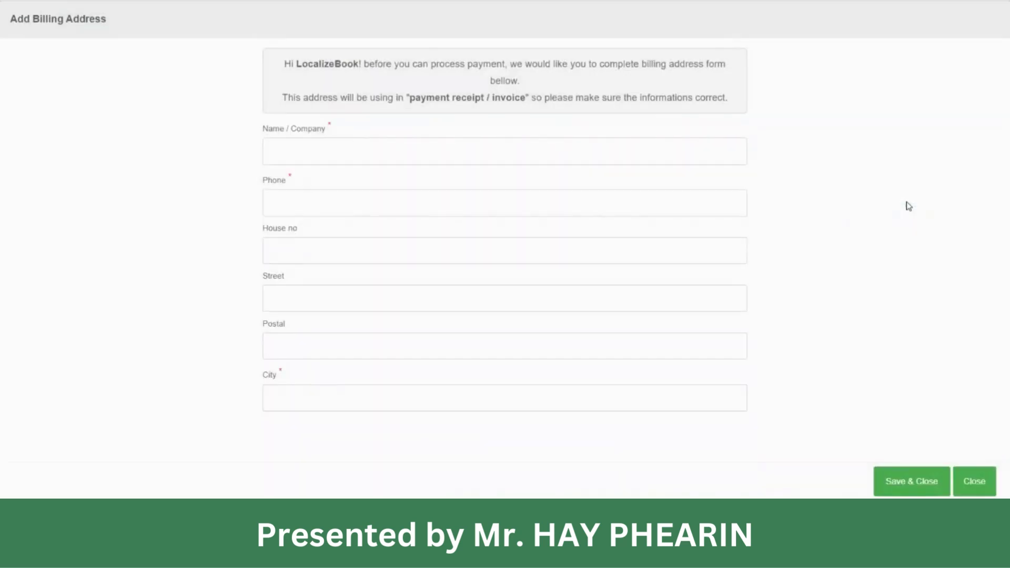
click(389, 157)
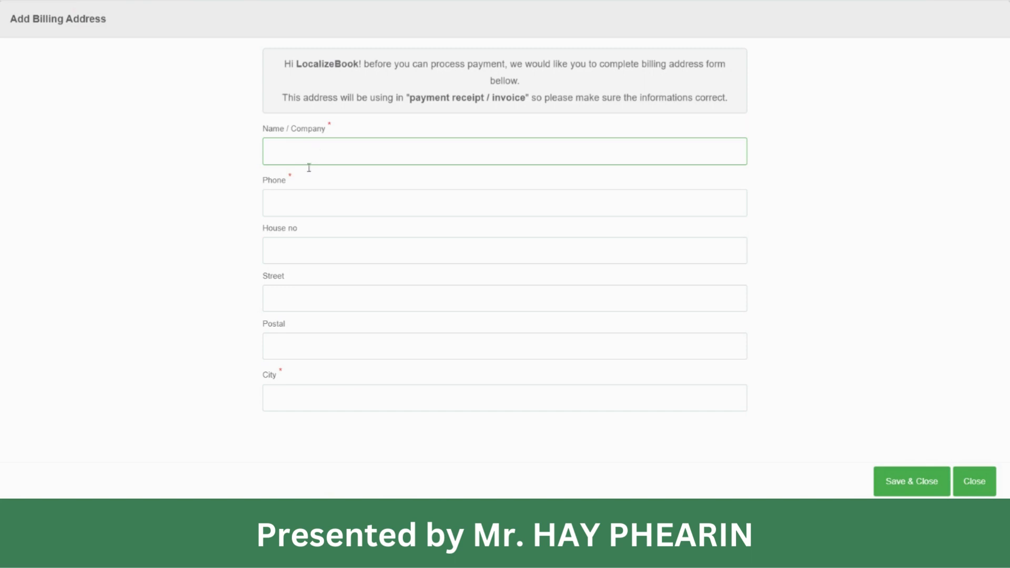
click(323, 243)
click(321, 298)
click(402, 387)
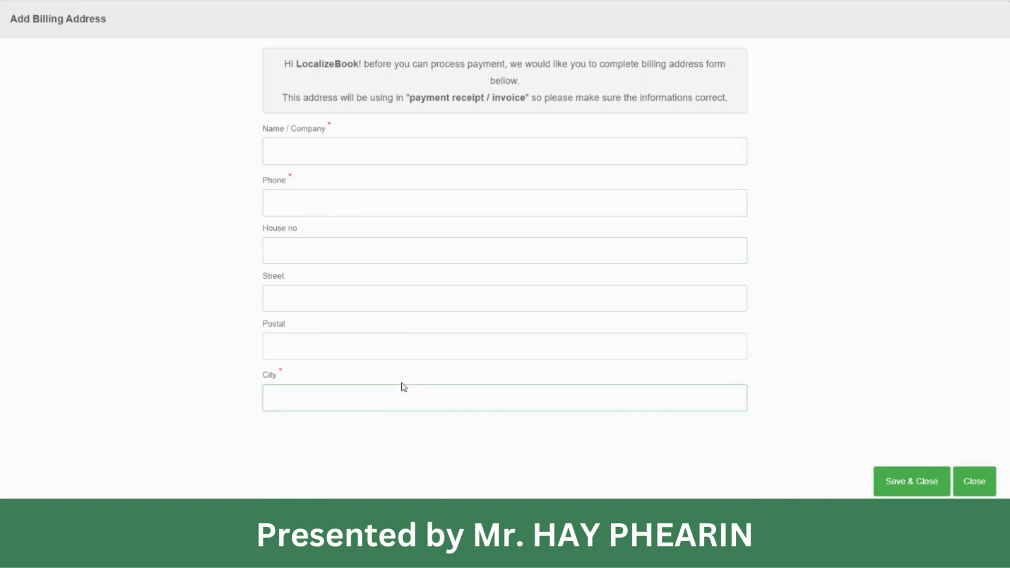
click(402, 384)
click(546, 356)
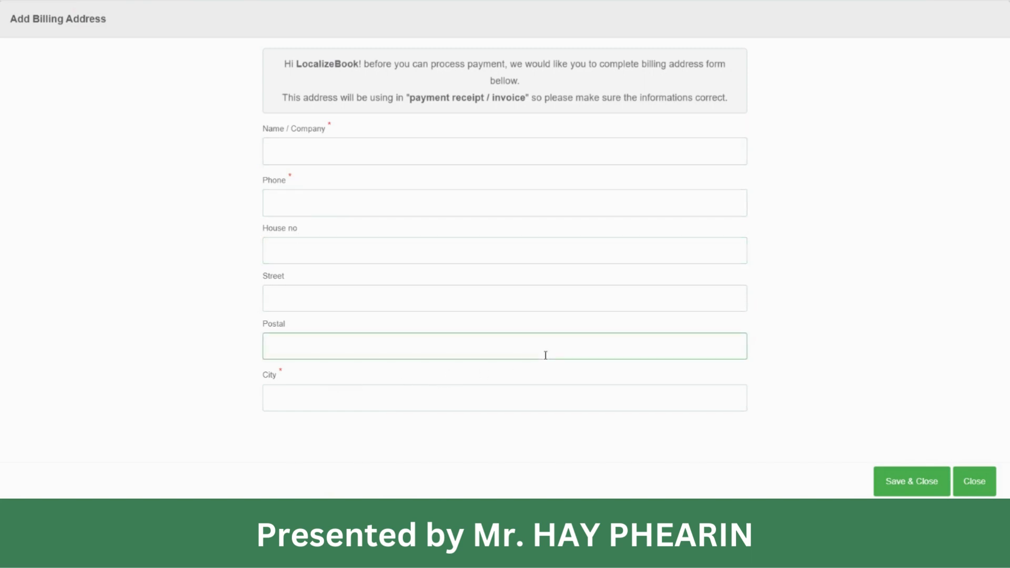
Step: Place the cursor in the Name / Company field, ready for the billing name
click(372, 136)
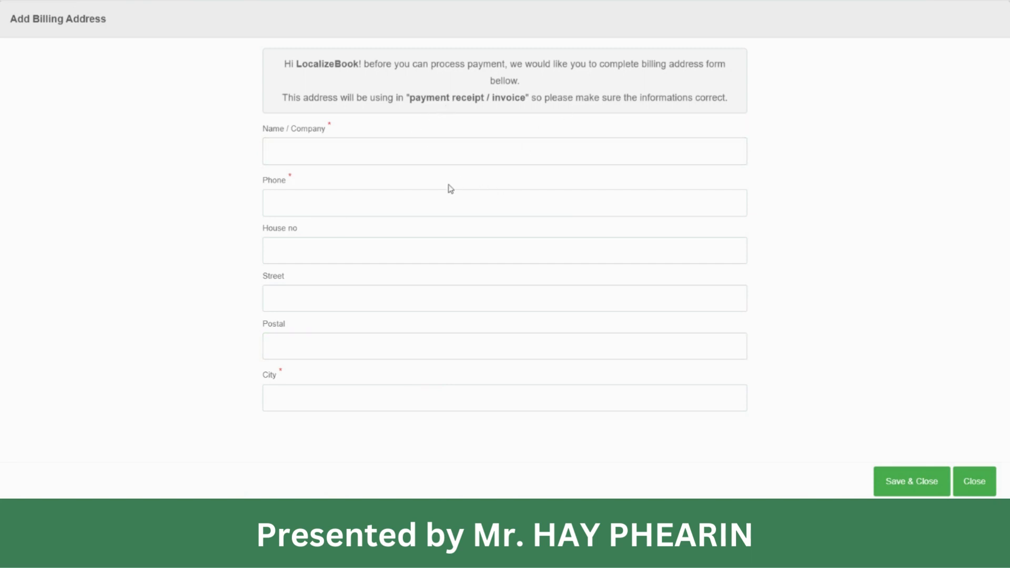
click(392, 143)
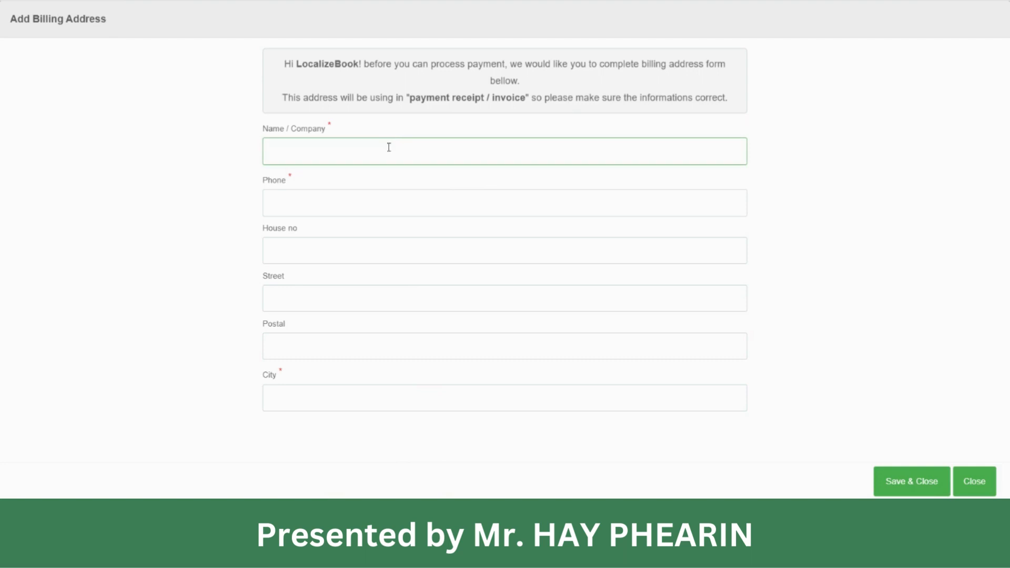
click(422, 90)
click(326, 141)
click(309, 152)
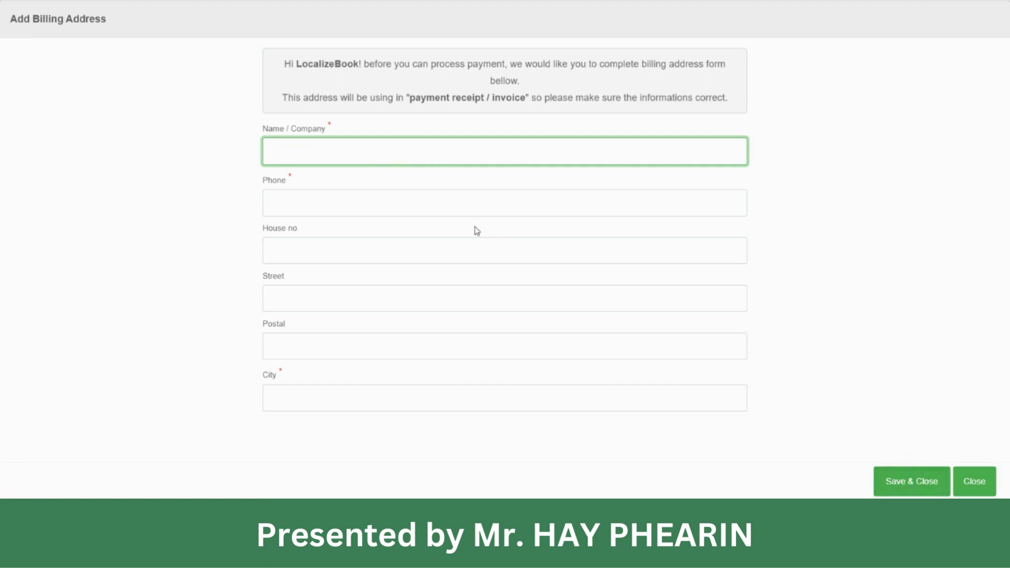
Step: Enter the billing name and the contact phone number
text(Phearin)
key(BackSpace)
key(Tab)
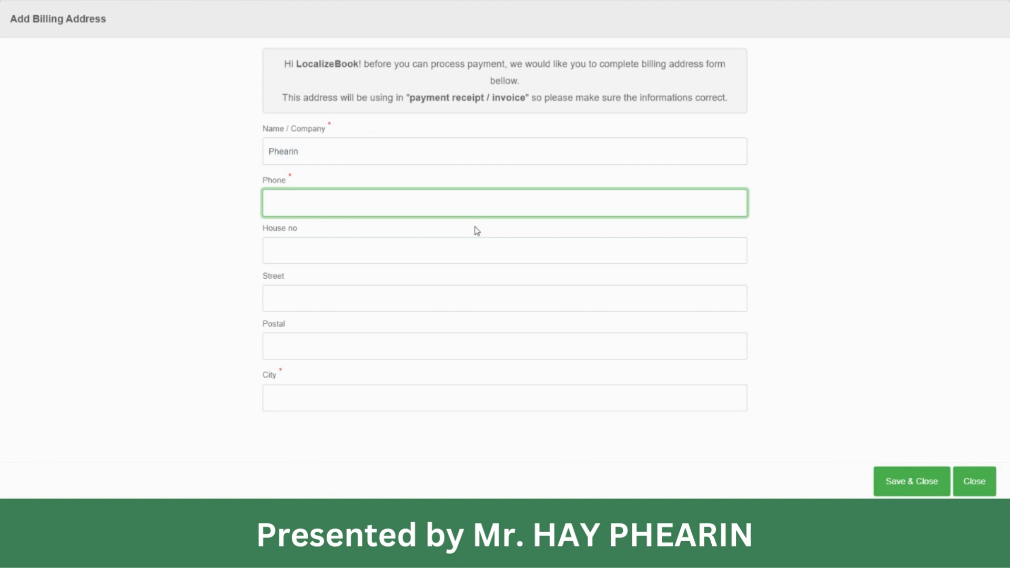
key(Tab)
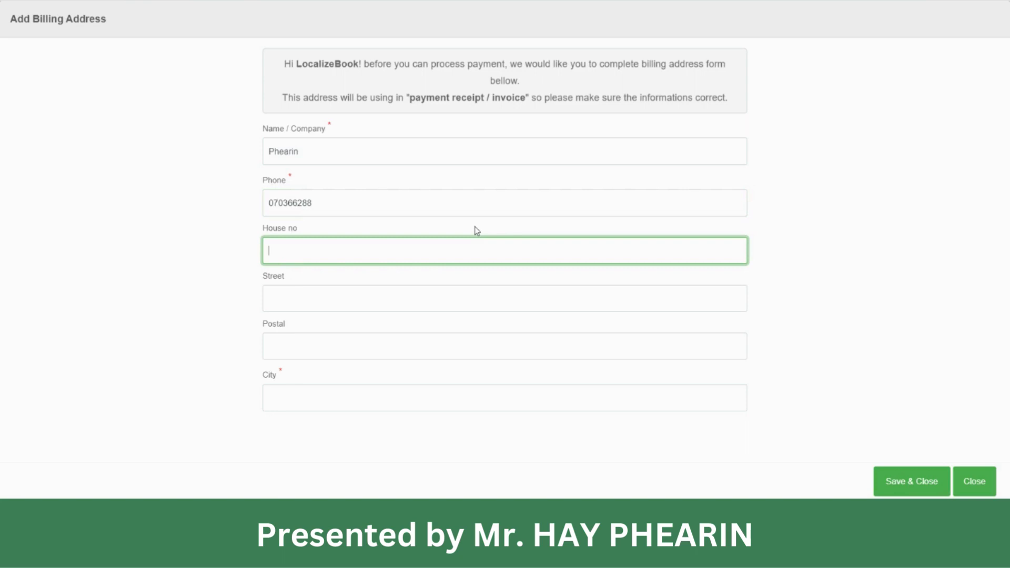
Step: Fill in house number, street and city, leave Postal blank, and save the address
text(#123)
key(Tab)
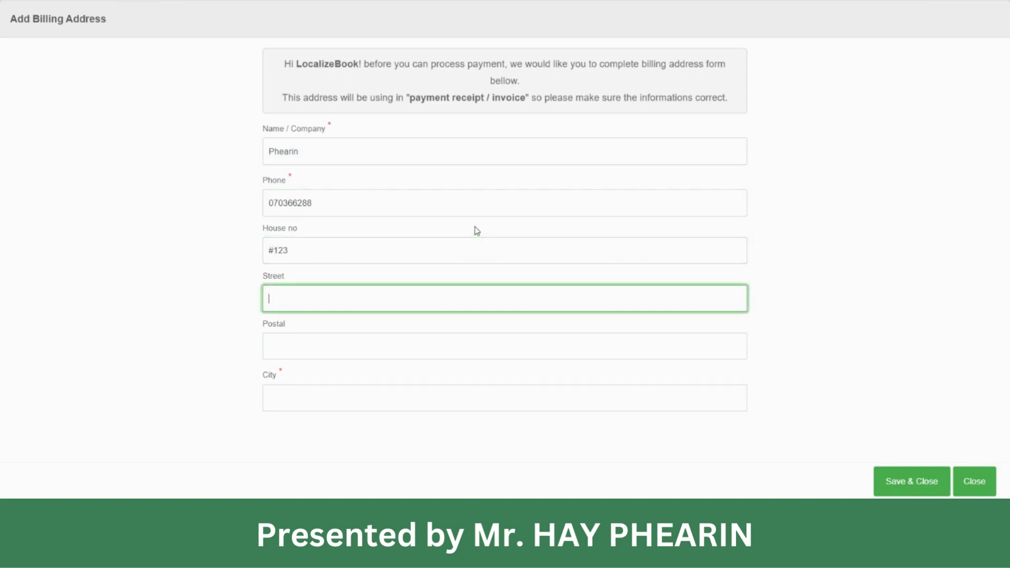
text(321)
key(Tab)
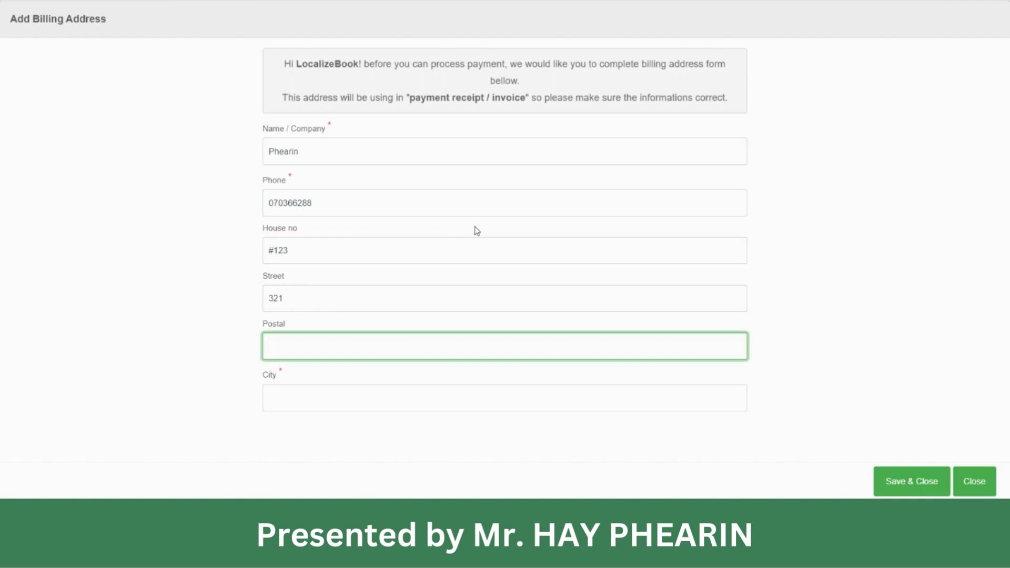
key(Tab)
text(Phn)
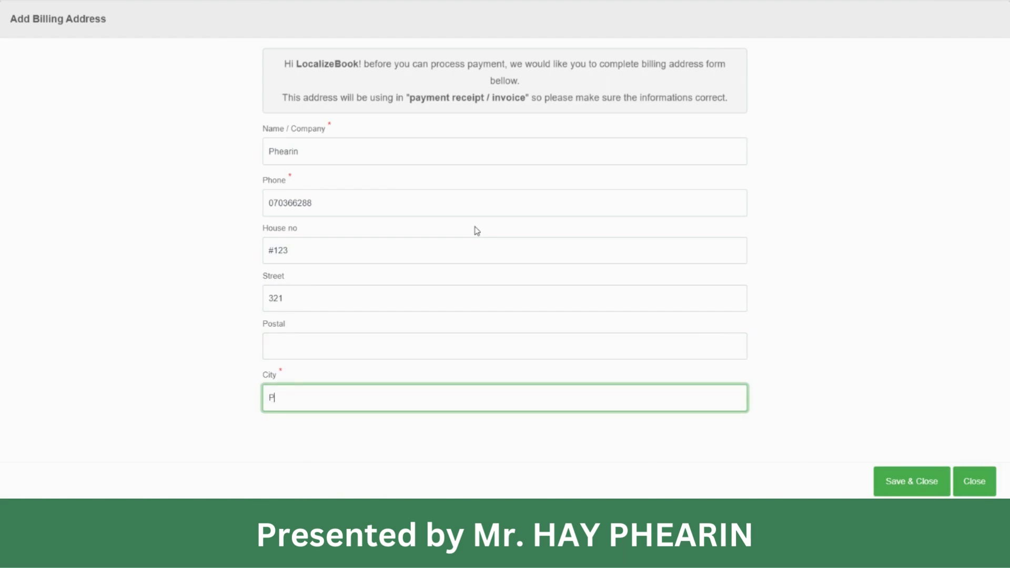
text(om Penh)
click(919, 480)
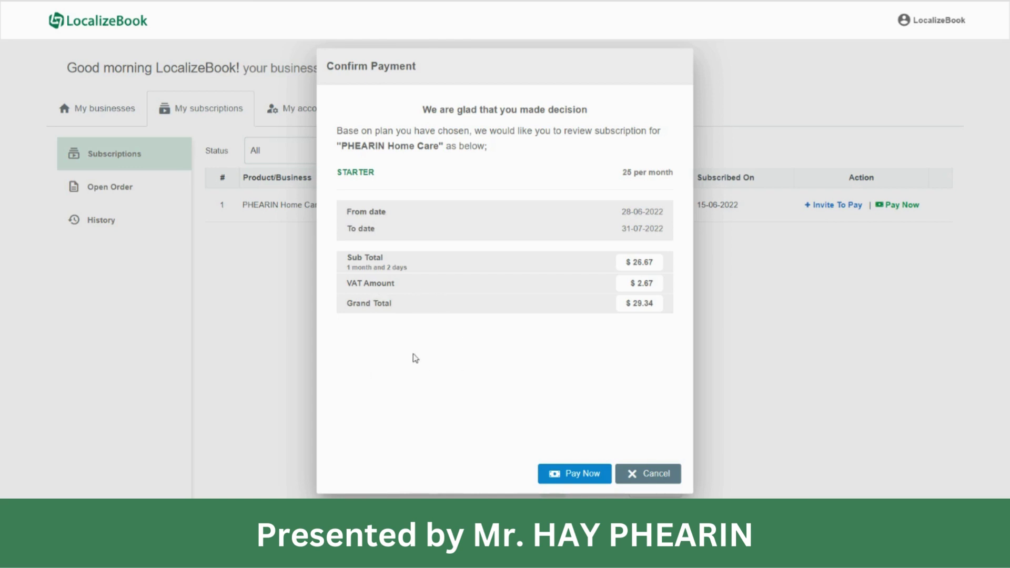
Step: Confirm the $29.34 STARTER plan payment to reach the ABA PAY / card options
click(591, 474)
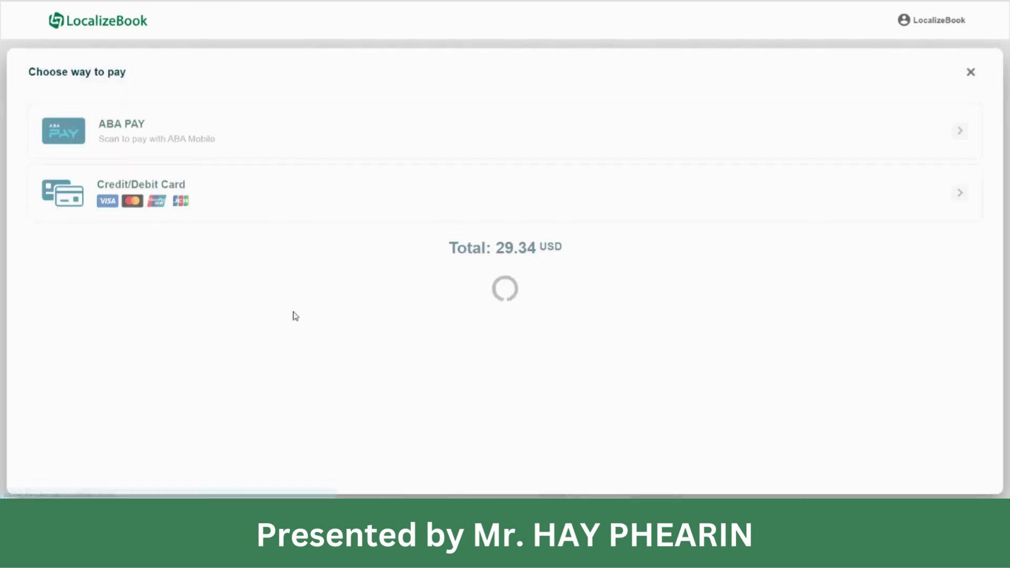